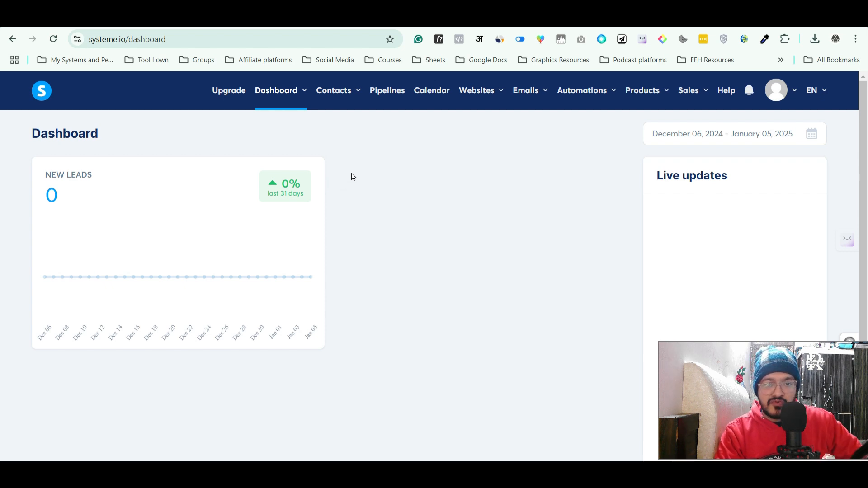
- Open the contact import page from the contacts list
{"action": "mouse_move", "coordinate": [332, 92]}
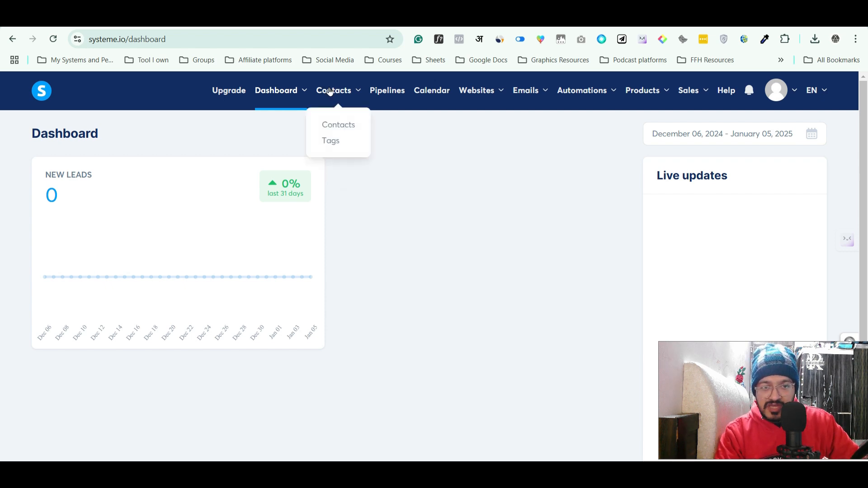
{"action": "left_click", "coordinate": [333, 133]}
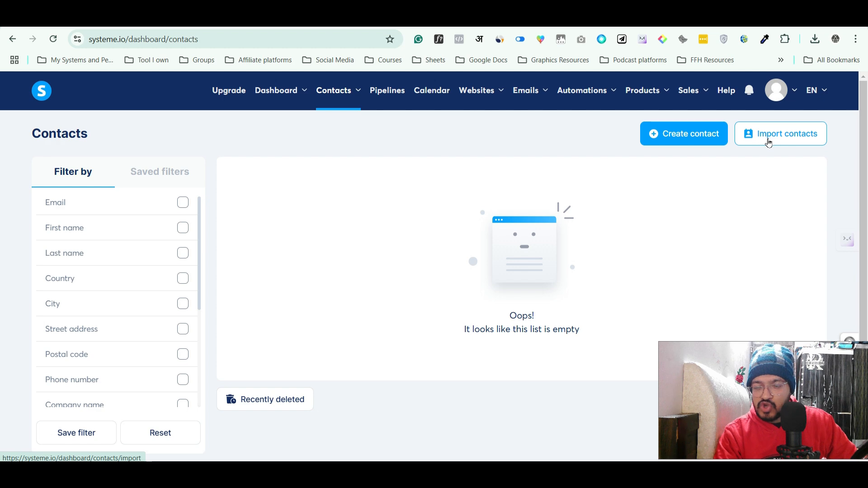
{"action": "left_click", "coordinate": [769, 143]}
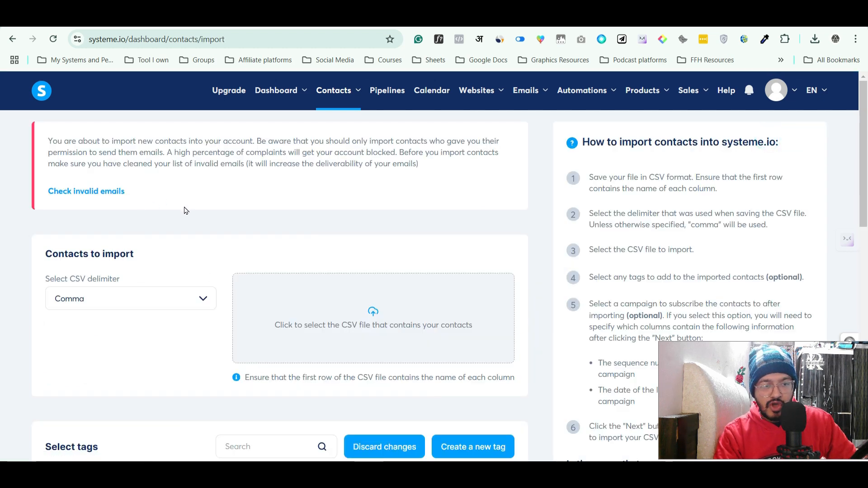
- Choose Comma as the CSV delimiter for the contacts to import
{"action": "scroll", "coordinate": [184, 213], "scroll_direction": "down", "scroll_amount": 2}
{"action": "scroll", "coordinate": [185, 216], "scroll_direction": "down", "scroll_amount": 8}
{"action": "scroll", "coordinate": [210, 294], "scroll_direction": "up", "scroll_amount": 6}
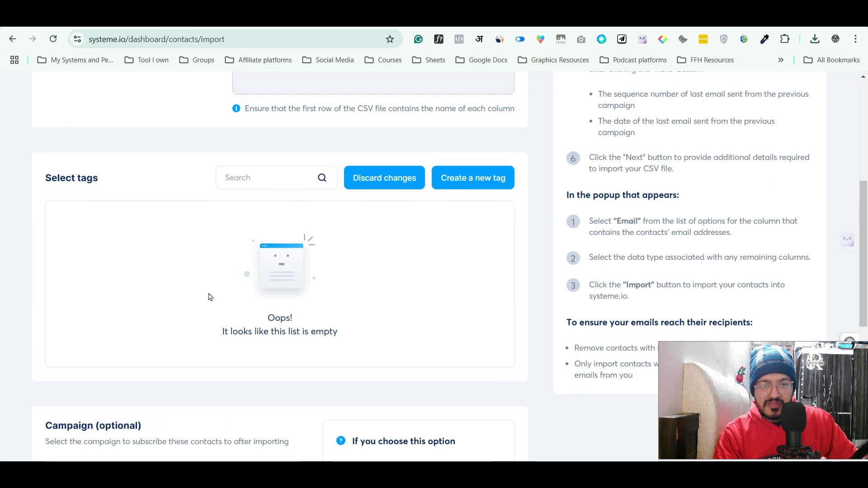
{"action": "scroll", "coordinate": [209, 297], "scroll_direction": "up", "scroll_amount": 3}
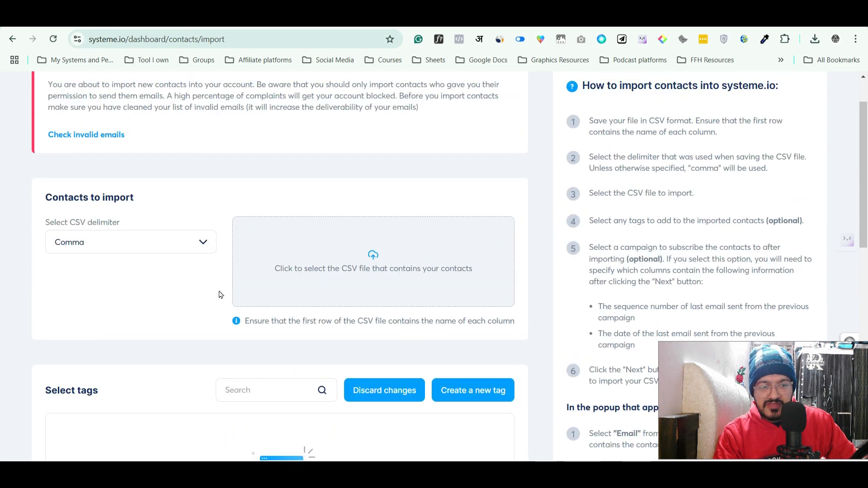
{"action": "left_click", "coordinate": [201, 243]}
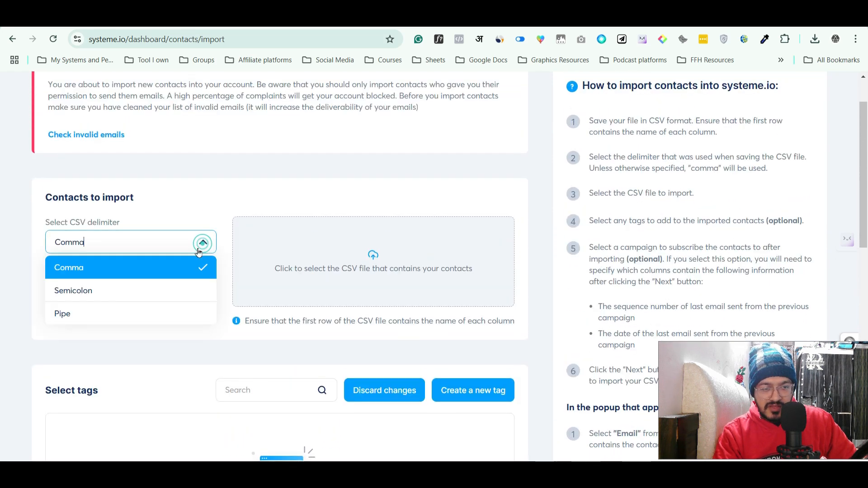
{"action": "left_click", "coordinate": [117, 274]}
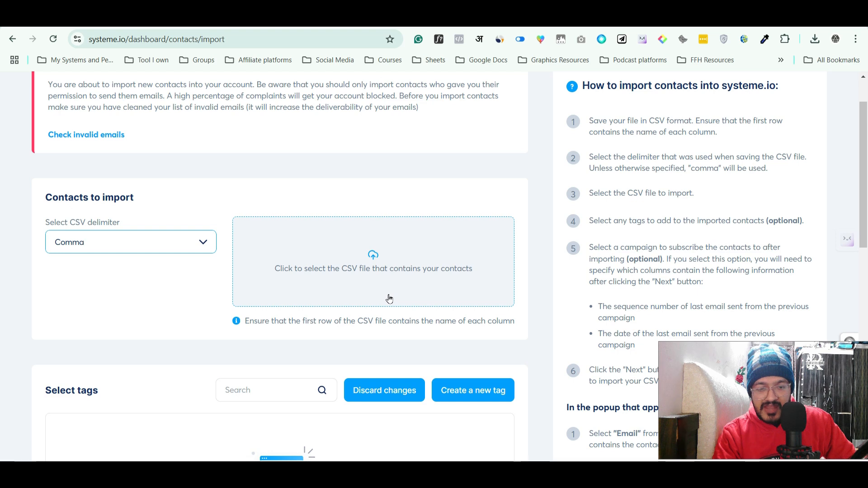
- Upload the "coaching guide list" file from the My lists folder as the contacts to import
{"action": "left_click", "coordinate": [369, 257]}
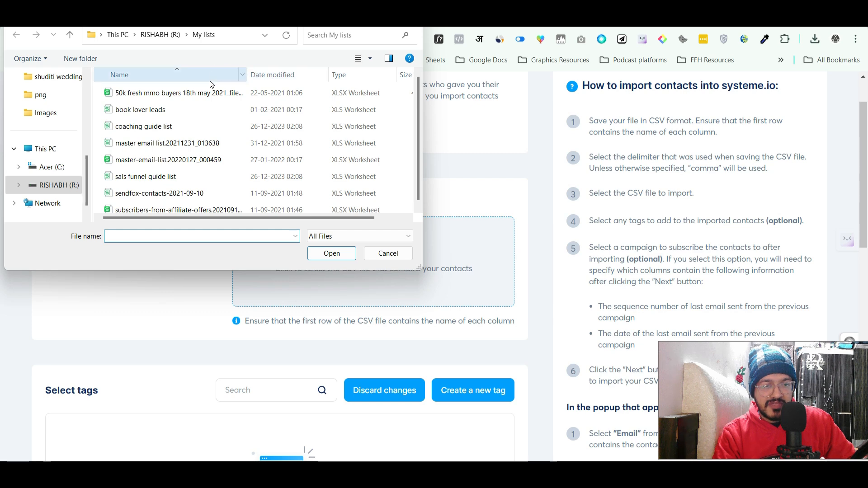
{"action": "left_click", "coordinate": [219, 127]}
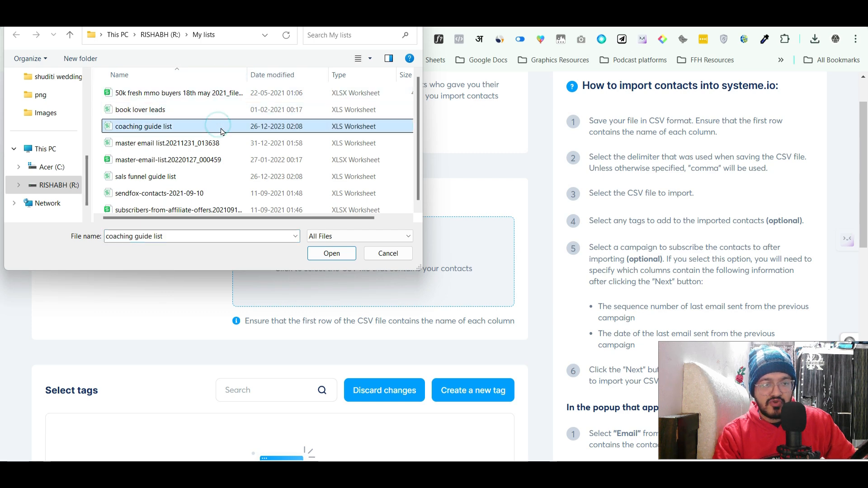
{"action": "left_click", "coordinate": [333, 254]}
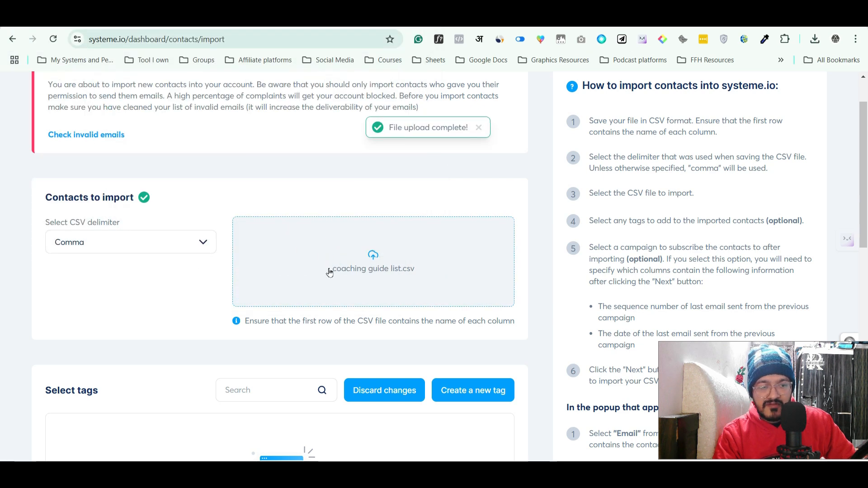
- Create a new tag named "test list" and select it for the imported contacts
{"action": "scroll", "coordinate": [326, 272], "scroll_direction": "down", "scroll_amount": 1}
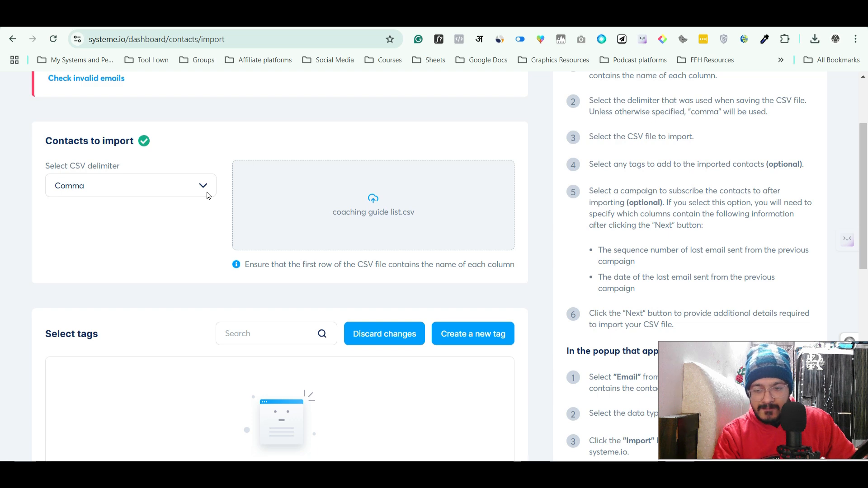
{"action": "scroll", "coordinate": [227, 229], "scroll_direction": "down", "scroll_amount": 2}
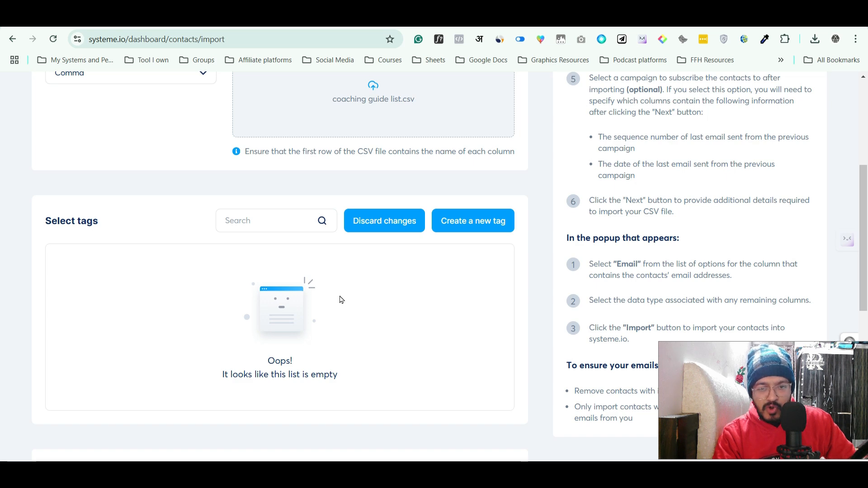
{"action": "left_click", "coordinate": [287, 219]}
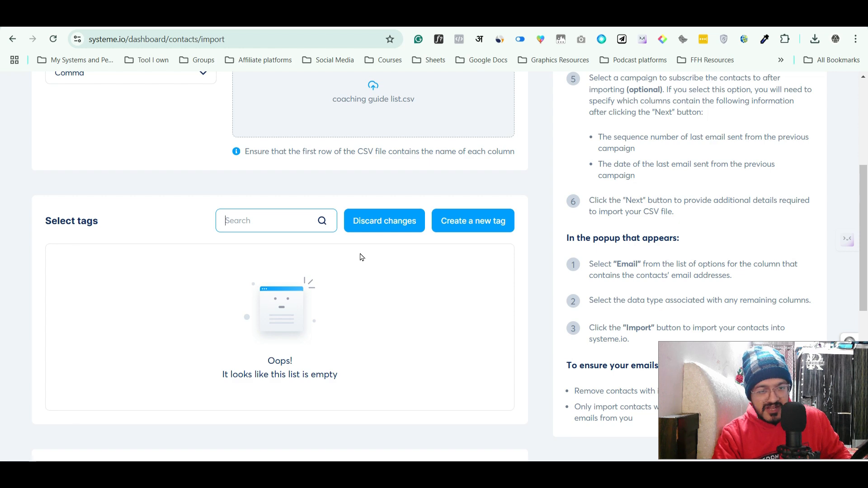
{"action": "left_click", "coordinate": [465, 225]}
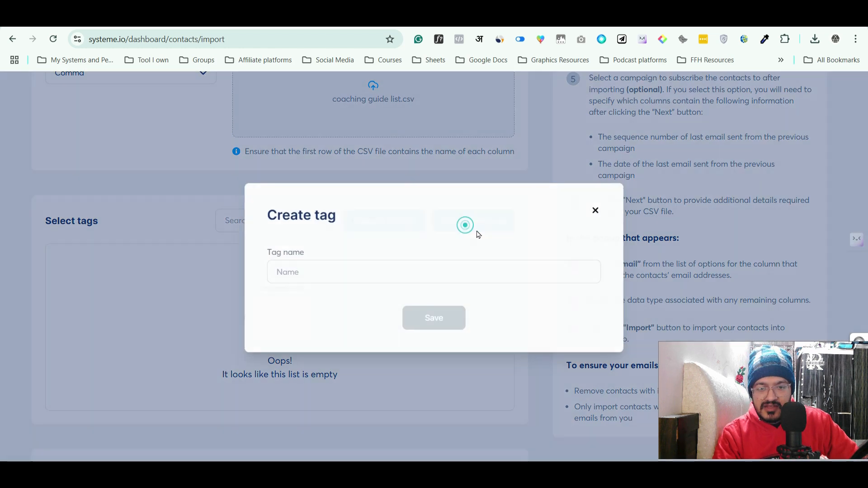
{"action": "left_click", "coordinate": [330, 273]}
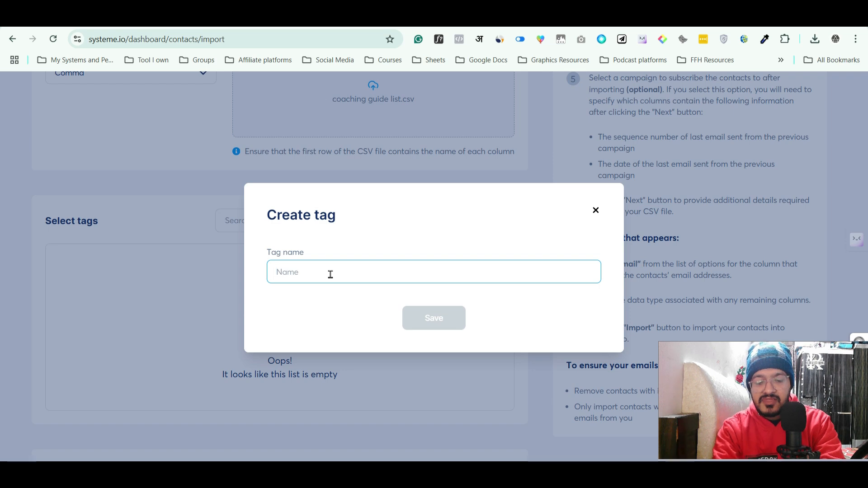
{"action": "type", "text": "8"}
{"action": "key", "text": "BackSpace"}
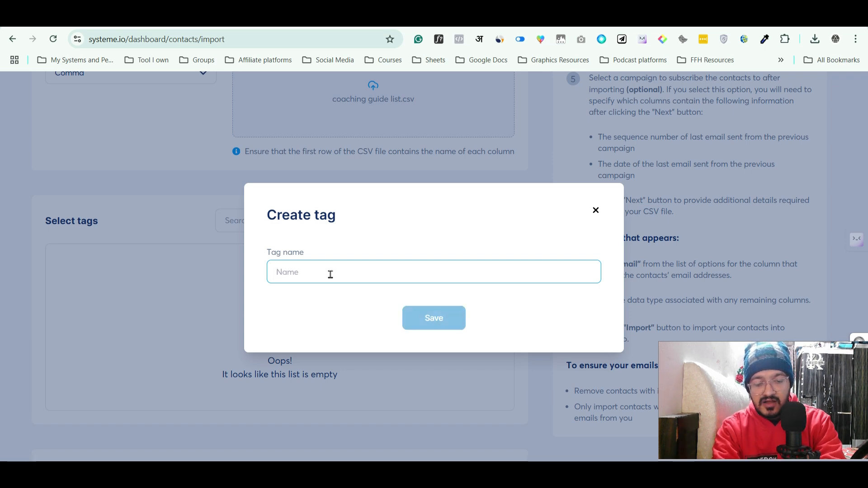
{"action": "type", "text": "T"}
{"action": "key", "text": "BackSpace"}
{"action": "type", "text": "te"}
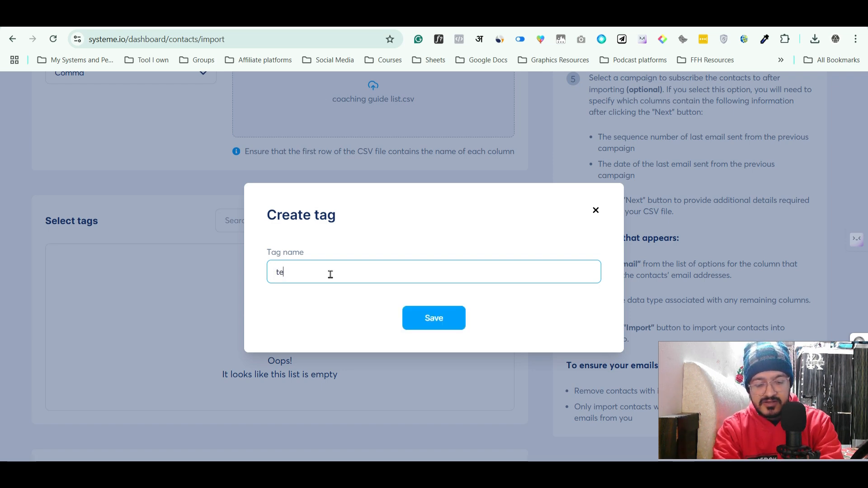
{"action": "type", "text": "st list"}
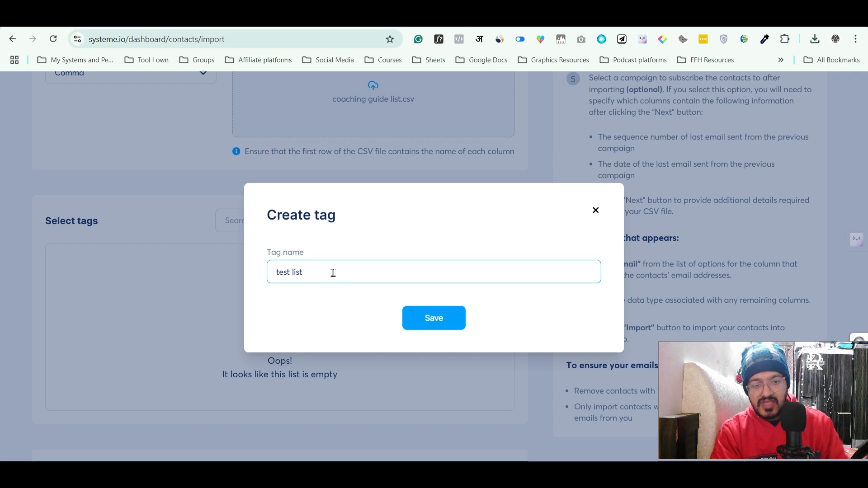
{"action": "left_click", "coordinate": [425, 319]}
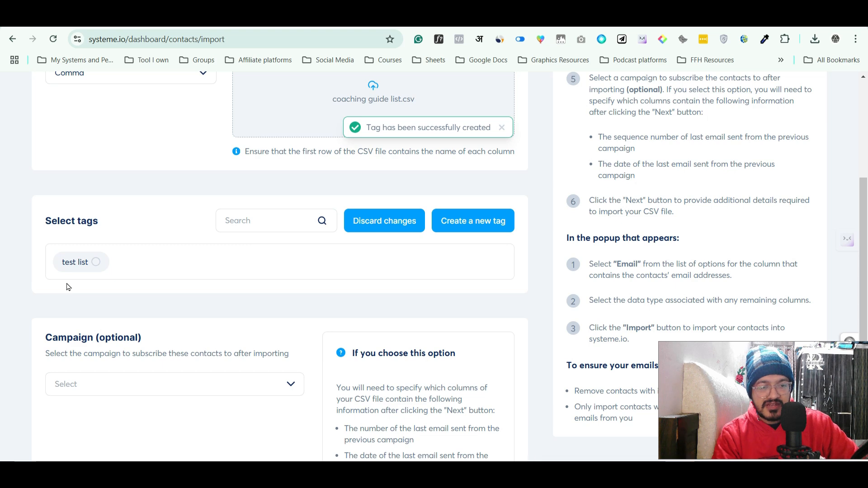
{"action": "left_click", "coordinate": [94, 262]}
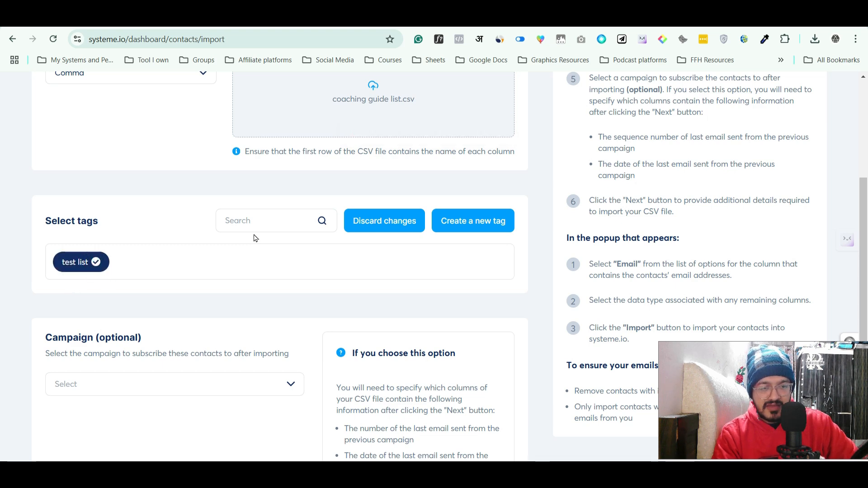
- Check the uploaded file and selected tag, and look at which campaigns the imported contacts could be subscribed to
{"action": "scroll", "coordinate": [229, 309], "scroll_direction": "up", "scroll_amount": 4}
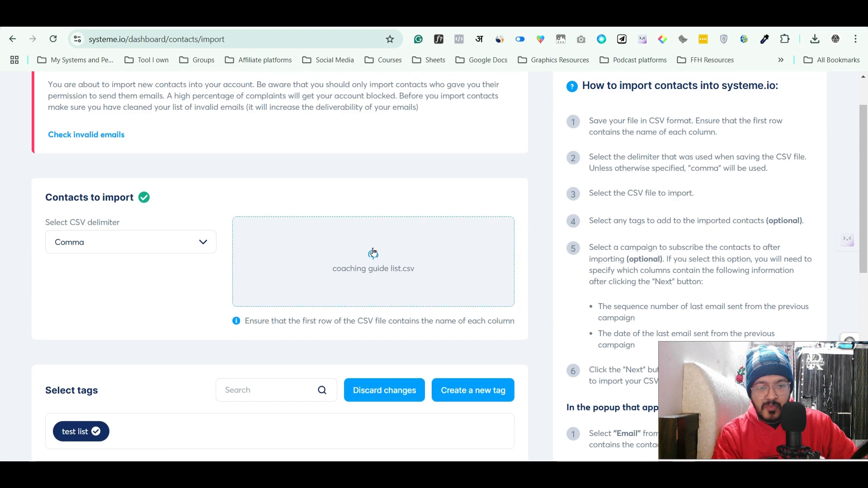
{"action": "scroll", "coordinate": [357, 244], "scroll_direction": "down", "scroll_amount": 3}
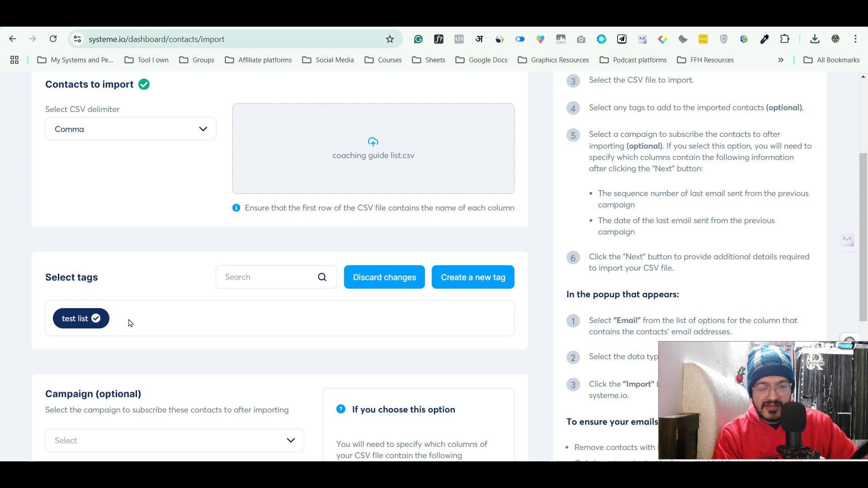
{"action": "scroll", "coordinate": [130, 324], "scroll_direction": "down", "scroll_amount": 3}
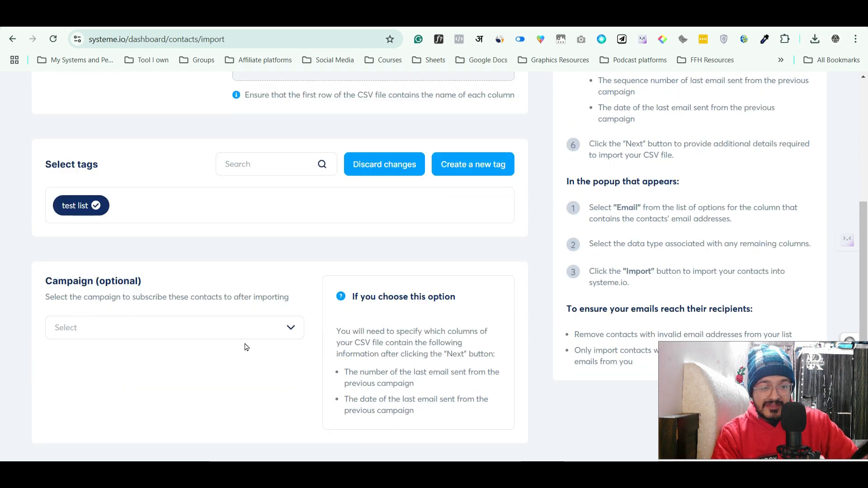
{"action": "scroll", "coordinate": [259, 325], "scroll_direction": "down", "scroll_amount": 3}
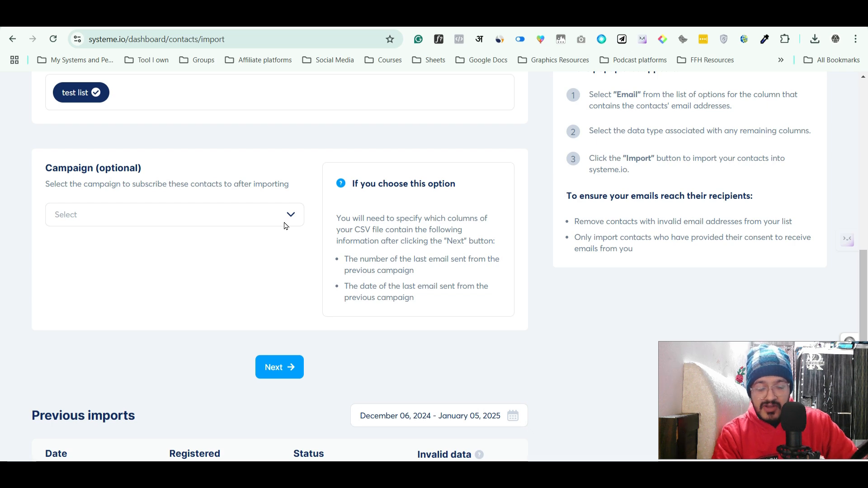
{"action": "scroll", "coordinate": [294, 195], "scroll_direction": "up", "scroll_amount": 3}
{"action": "scroll", "coordinate": [292, 191], "scroll_direction": "down", "scroll_amount": 3}
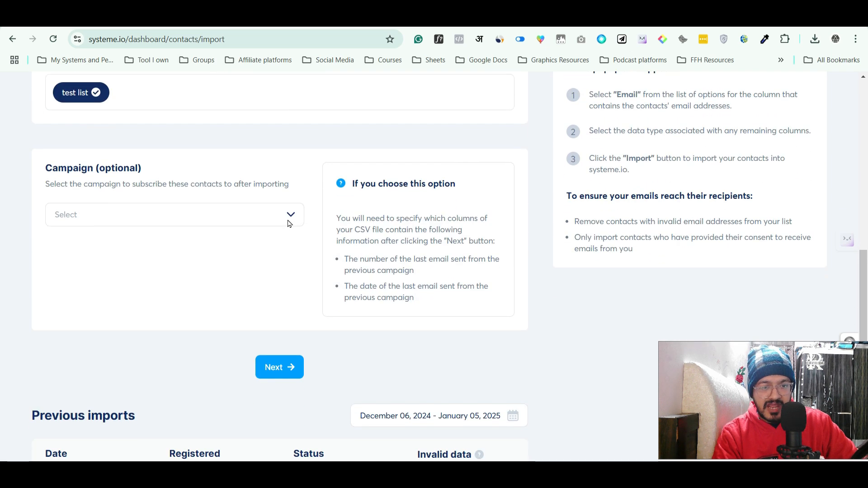
{"action": "left_click", "coordinate": [289, 219]}
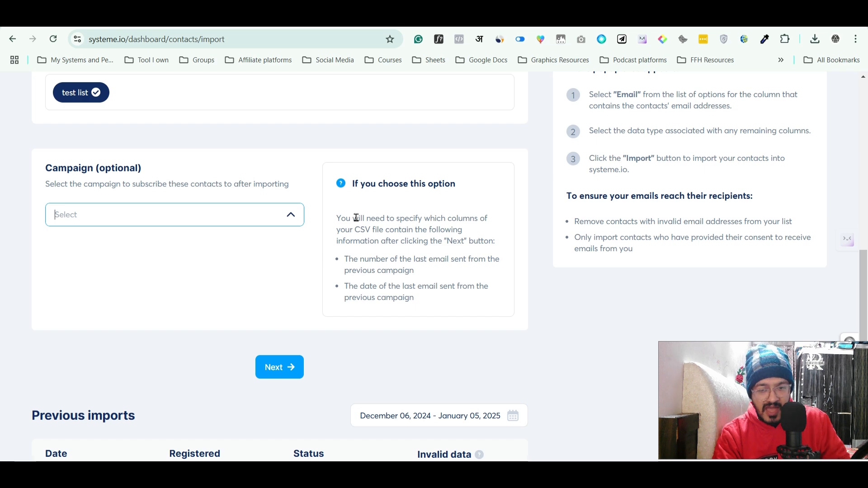
- Find where email campaigns are managed, recheck the import's campaign choices and leave the optional campaign unselected
{"action": "scroll", "coordinate": [382, 230], "scroll_direction": "up", "scroll_amount": 7}
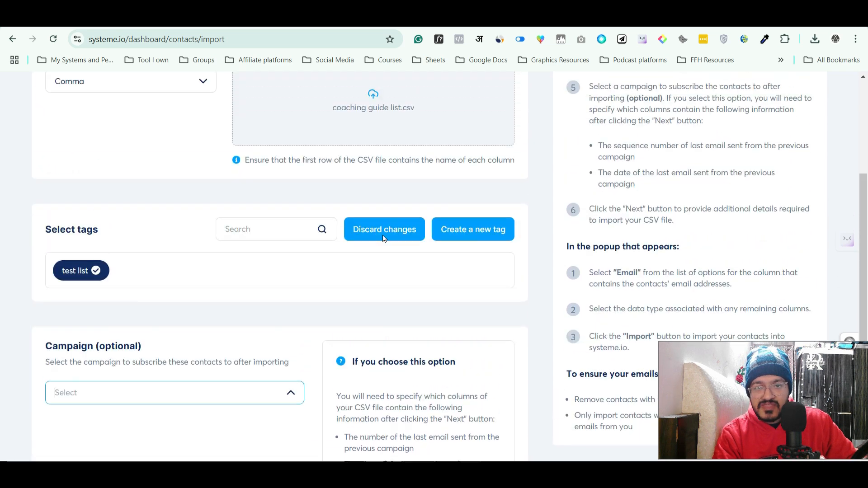
{"action": "scroll", "coordinate": [390, 230], "scroll_direction": "up", "scroll_amount": 1}
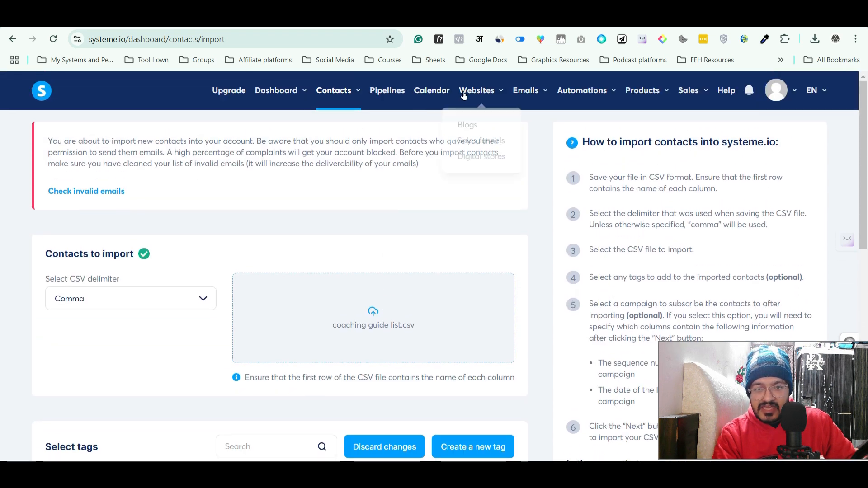
{"action": "mouse_move", "coordinate": [527, 92]}
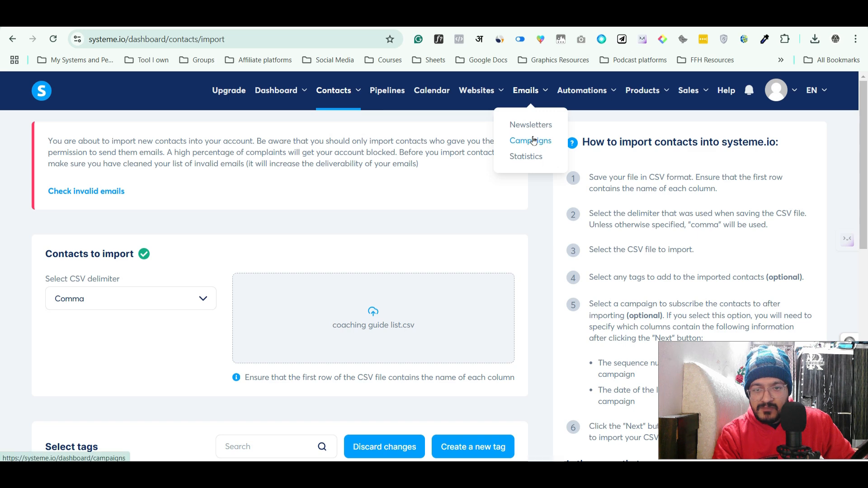
{"action": "scroll", "coordinate": [308, 249], "scroll_direction": "down", "scroll_amount": 7}
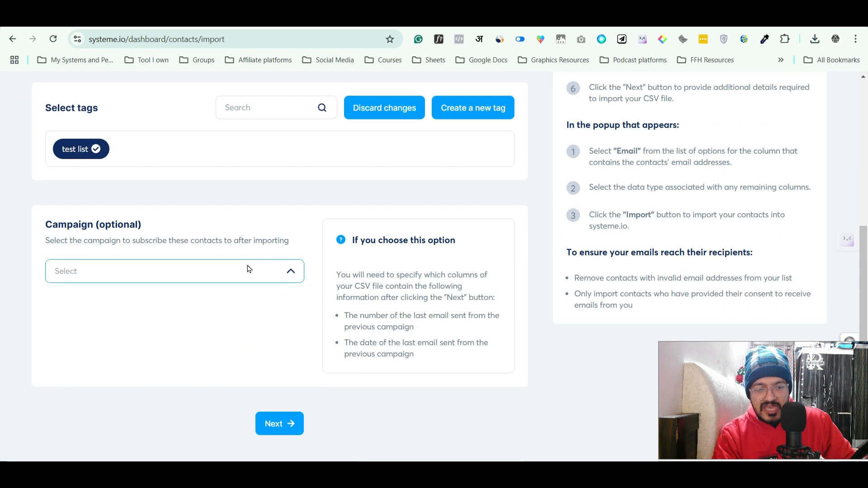
{"action": "left_click", "coordinate": [246, 269]}
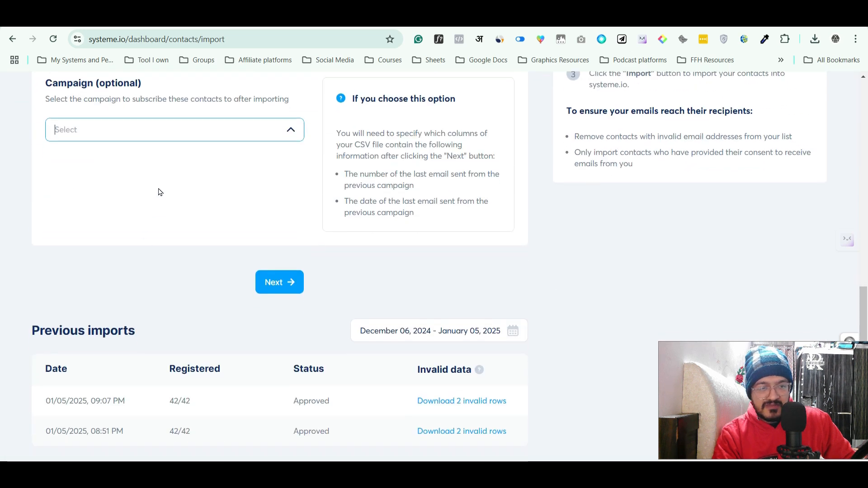
{"action": "left_click", "coordinate": [220, 132]}
{"action": "left_click", "coordinate": [217, 223]}
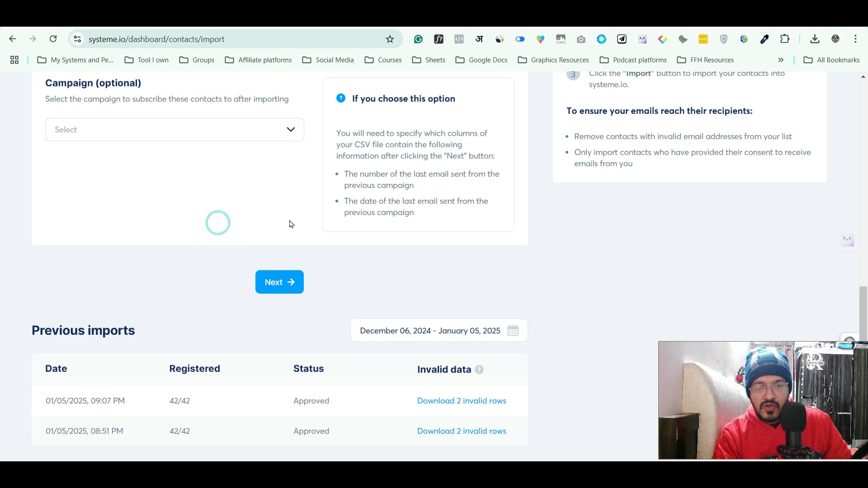
- Review the import setup from the uploaded file and tag down to the previous imports
{"action": "scroll", "coordinate": [175, 232], "scroll_direction": "up", "scroll_amount": 6}
{"action": "scroll", "coordinate": [272, 248], "scroll_direction": "up", "scroll_amount": 4}
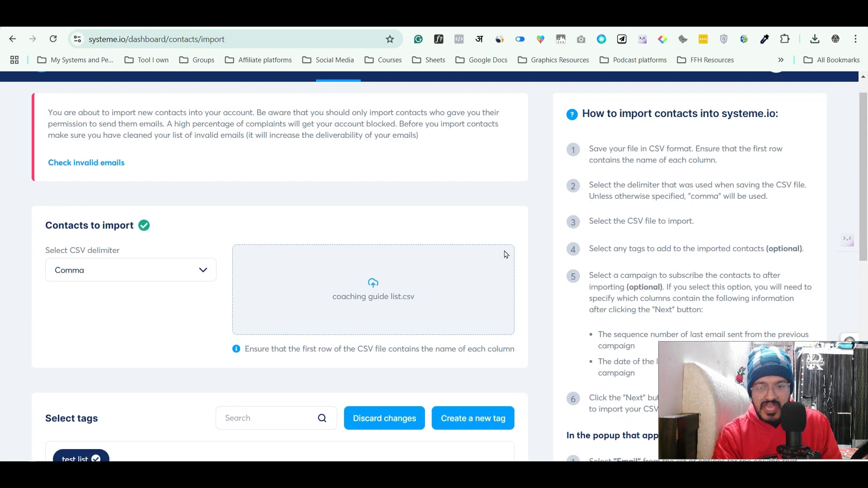
{"action": "scroll", "coordinate": [295, 291], "scroll_direction": "down", "scroll_amount": 7}
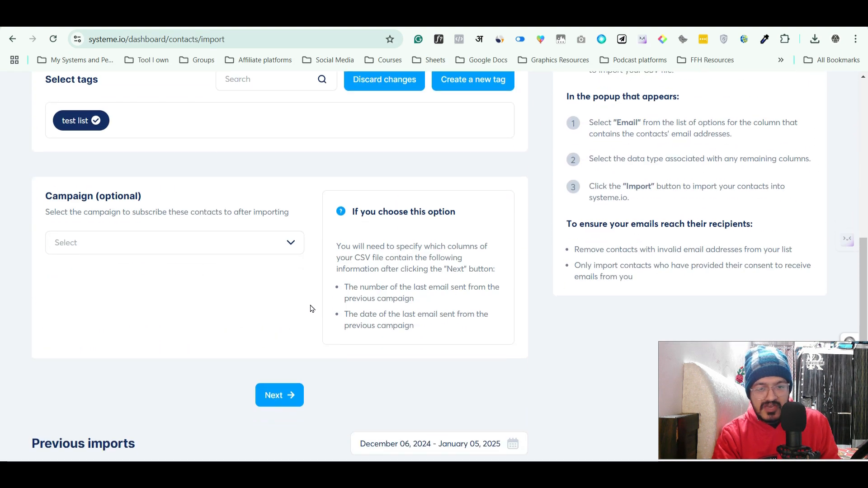
{"action": "scroll", "coordinate": [311, 305], "scroll_direction": "up", "scroll_amount": 3}
{"action": "scroll", "coordinate": [305, 300], "scroll_direction": "down", "scroll_amount": 6}
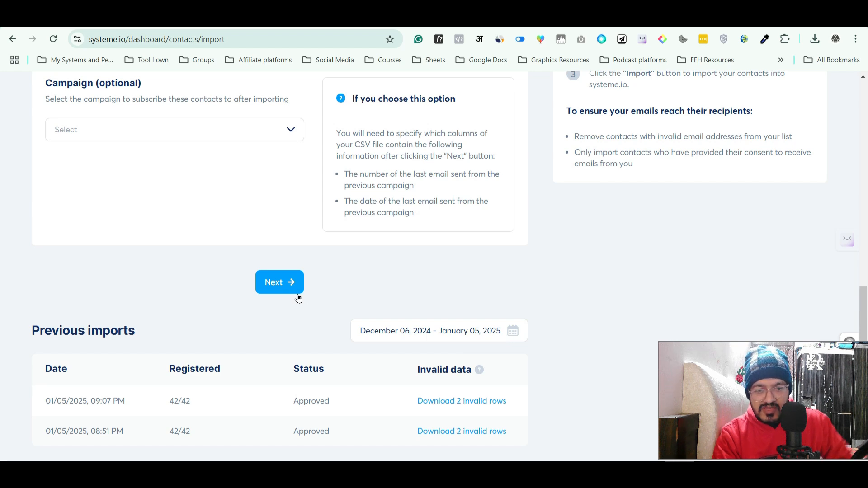
- Continue to the column mapping, assign the Email data type to the email column, keep First name and Last name, and import the contacts
{"action": "left_click", "coordinate": [286, 288]}
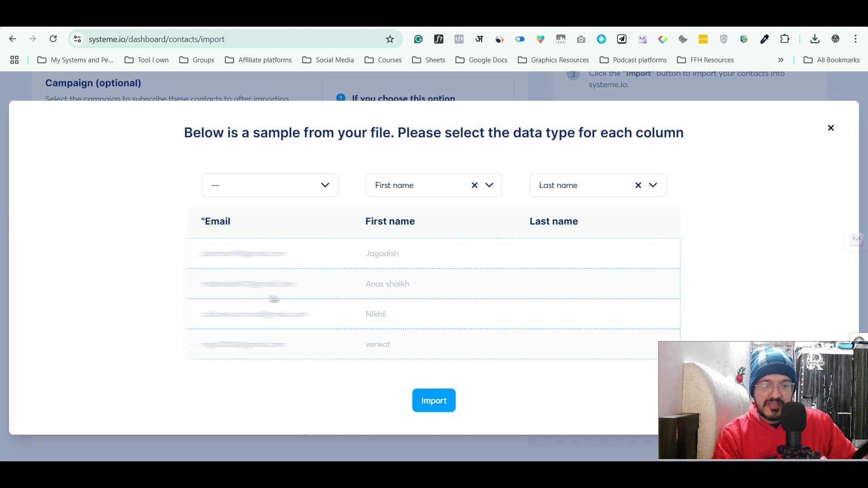
{"action": "left_click", "coordinate": [325, 186]}
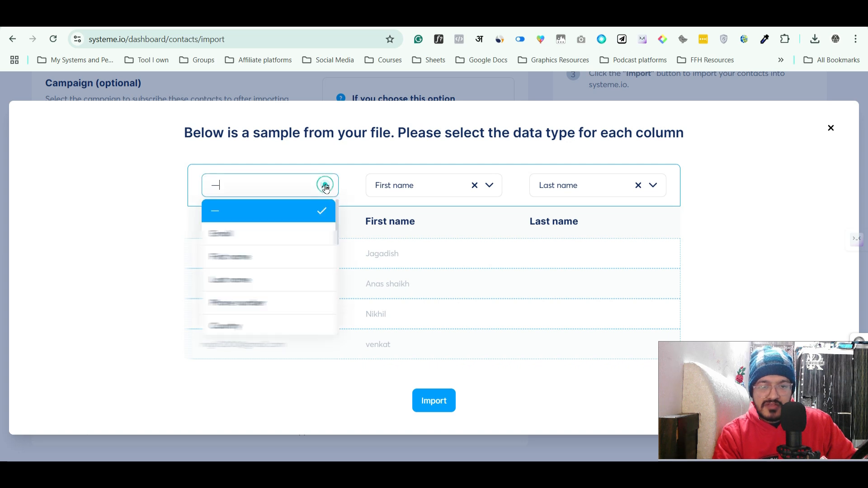
{"action": "left_click", "coordinate": [290, 234]}
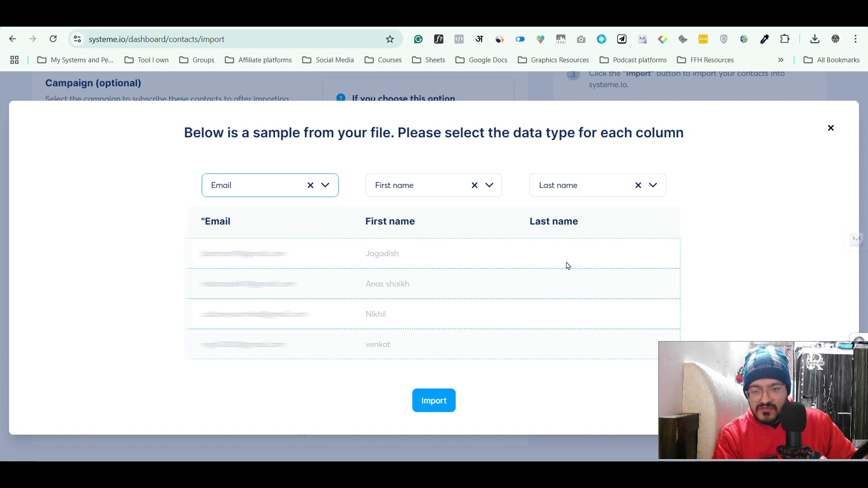
{"action": "left_click", "coordinate": [577, 183]}
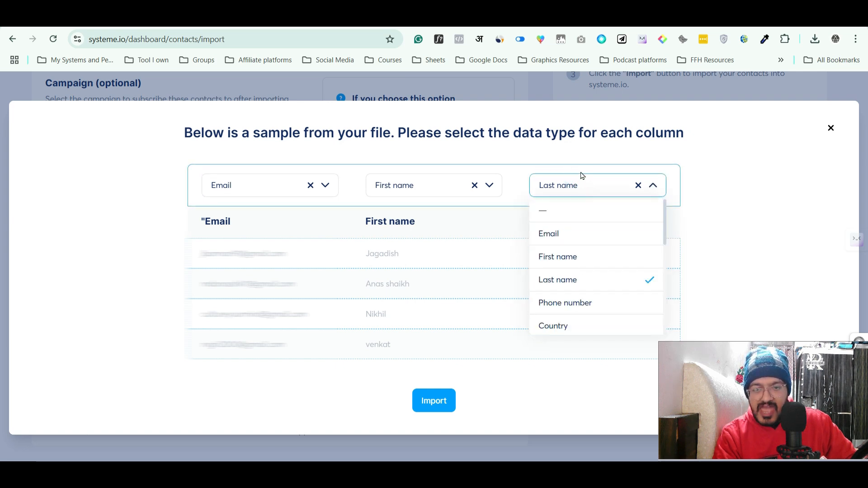
{"action": "left_click", "coordinate": [581, 152]}
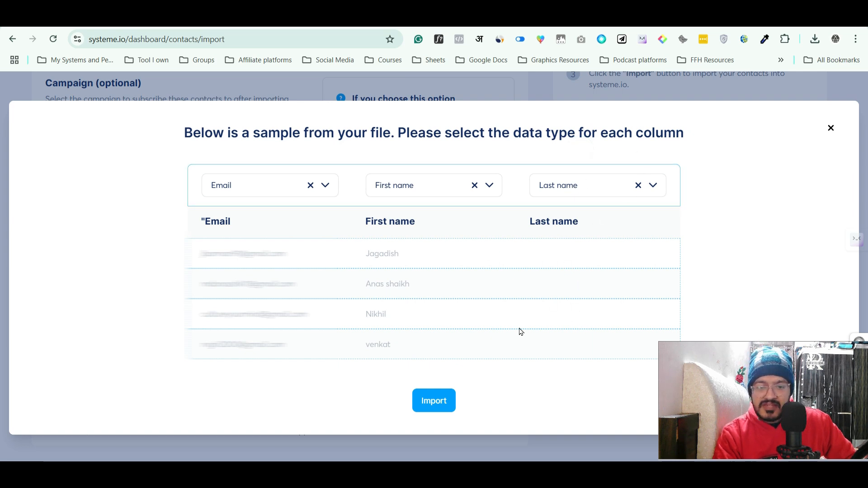
{"action": "left_click", "coordinate": [444, 401]}
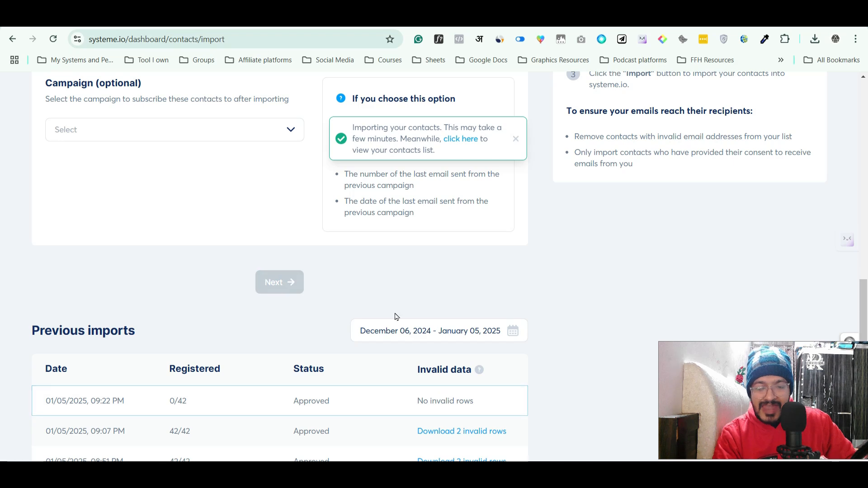
- Open the contacts list, reload it and look through the imported contacts and their tags
{"action": "scroll", "coordinate": [463, 295], "scroll_direction": "up", "scroll_amount": 10}
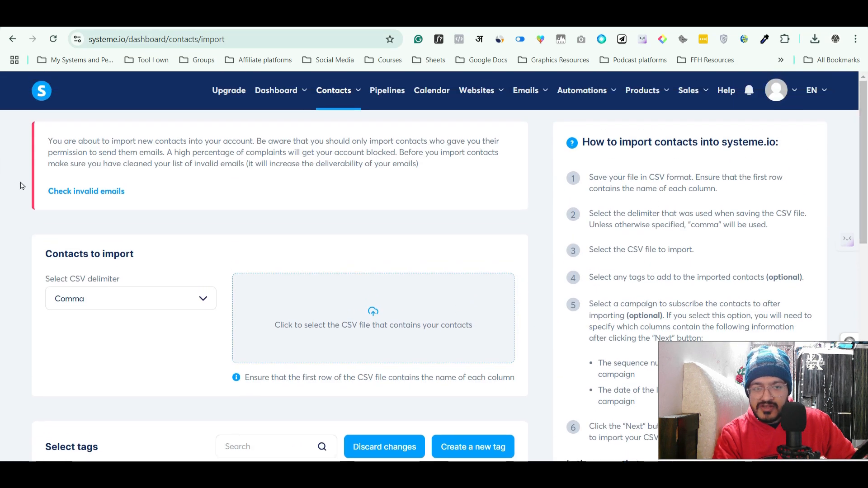
{"action": "mouse_move", "coordinate": [335, 103]}
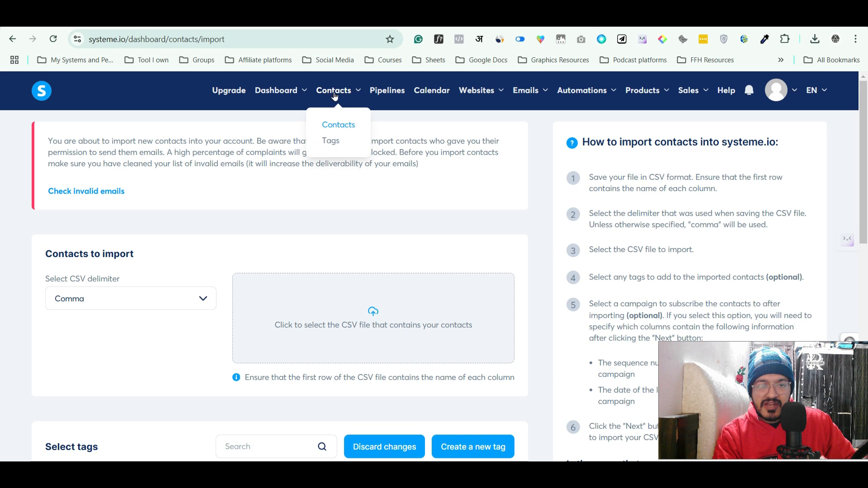
{"action": "left_click", "coordinate": [333, 125]}
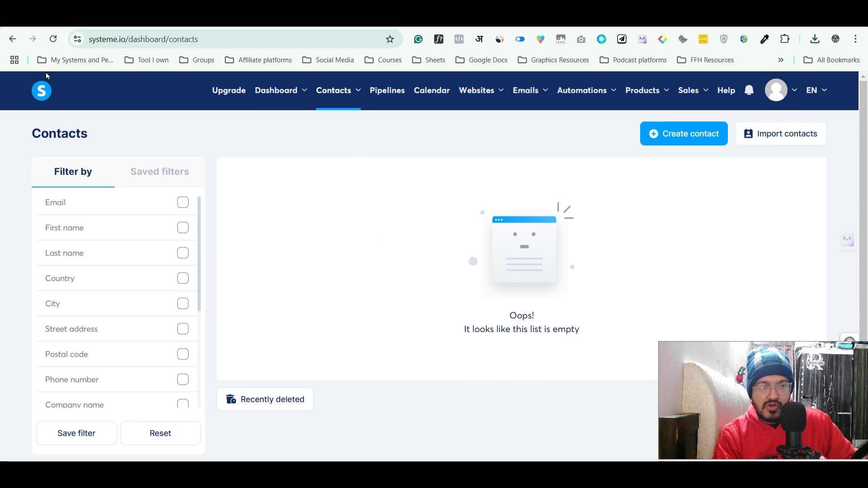
{"action": "left_click", "coordinate": [53, 39]}
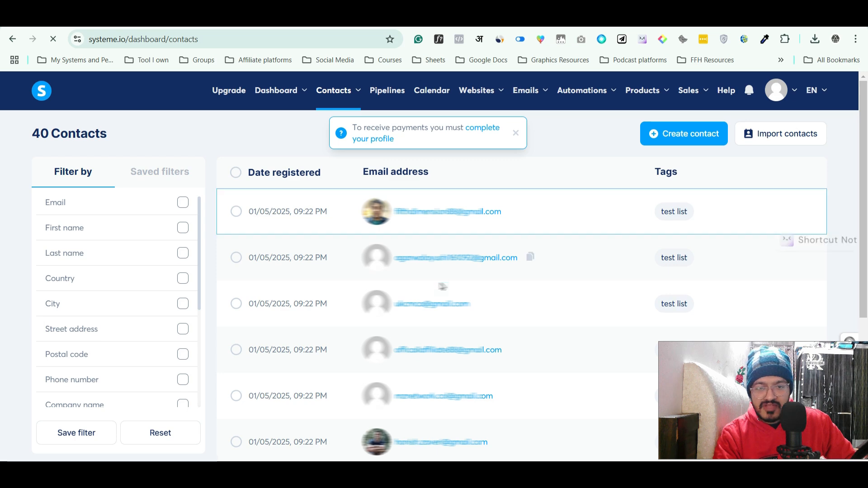
{"action": "scroll", "coordinate": [442, 290], "scroll_direction": "down", "scroll_amount": 5}
{"action": "scroll", "coordinate": [444, 305], "scroll_direction": "up", "scroll_amount": 5}
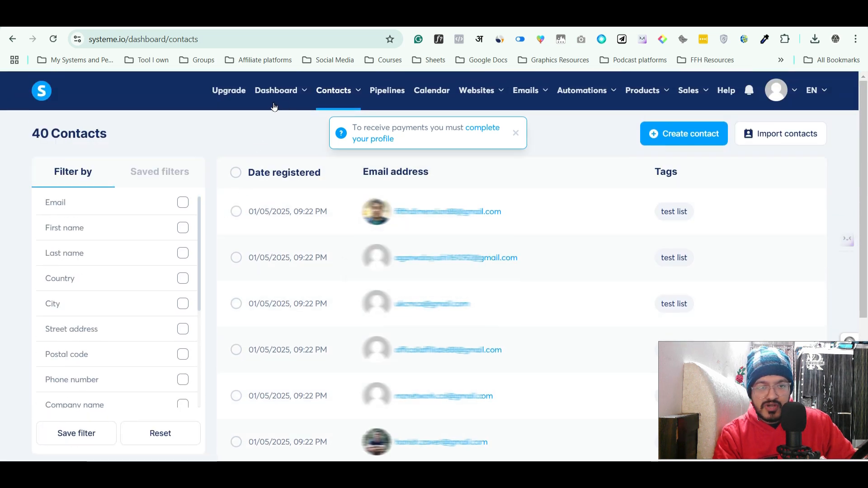
- Dismiss the payment profile notice, check the contacts carrying the "test list" tag from the tags overview, and return to the main dashboard
{"action": "mouse_move", "coordinate": [334, 91]}
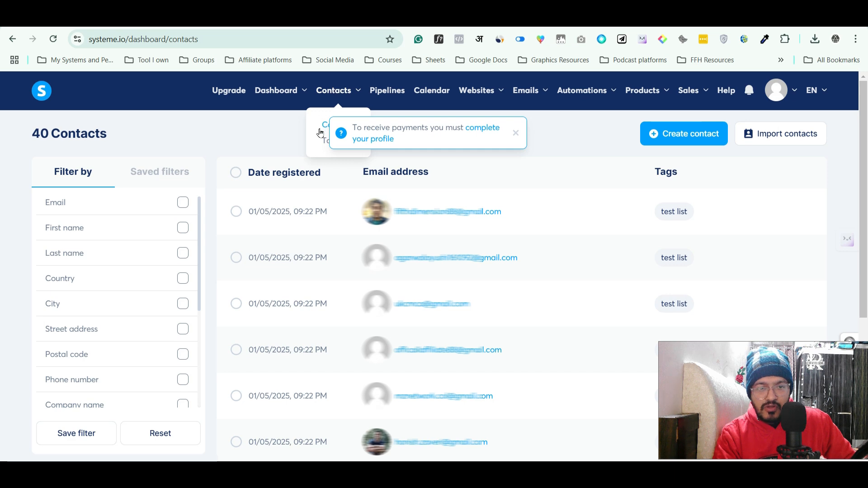
{"action": "left_click", "coordinate": [516, 133]}
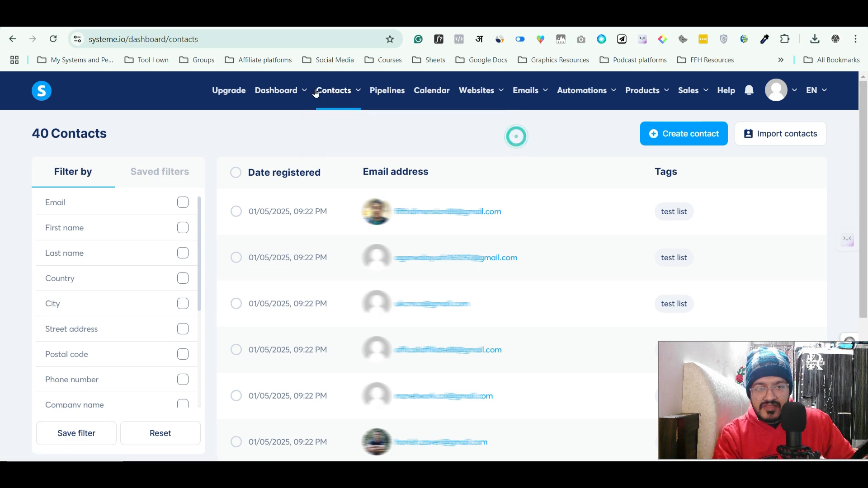
{"action": "mouse_move", "coordinate": [333, 105]}
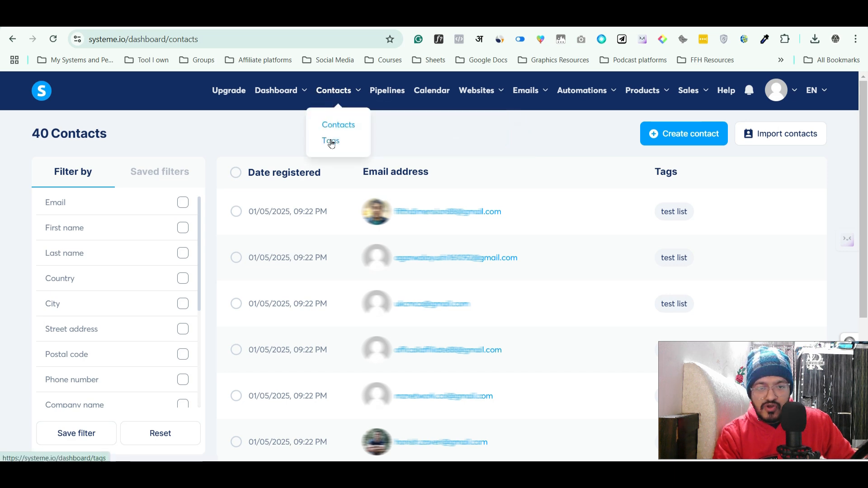
{"action": "left_click", "coordinate": [330, 141]}
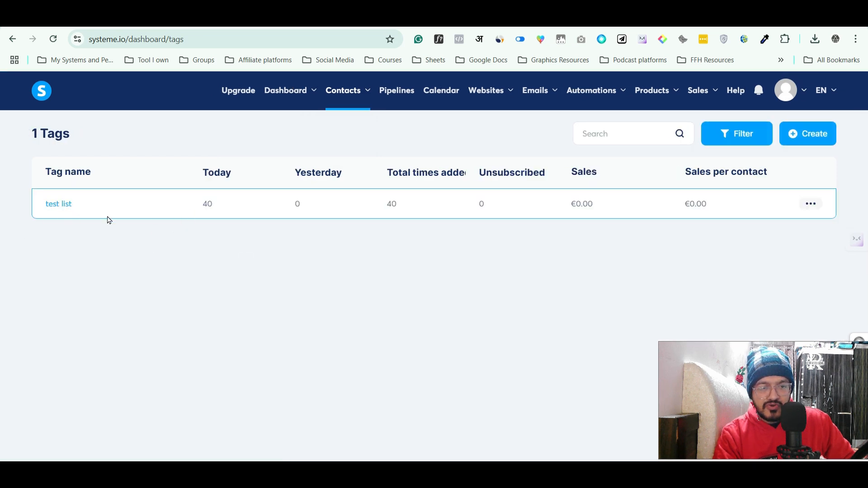
{"action": "left_click", "coordinate": [62, 206]}
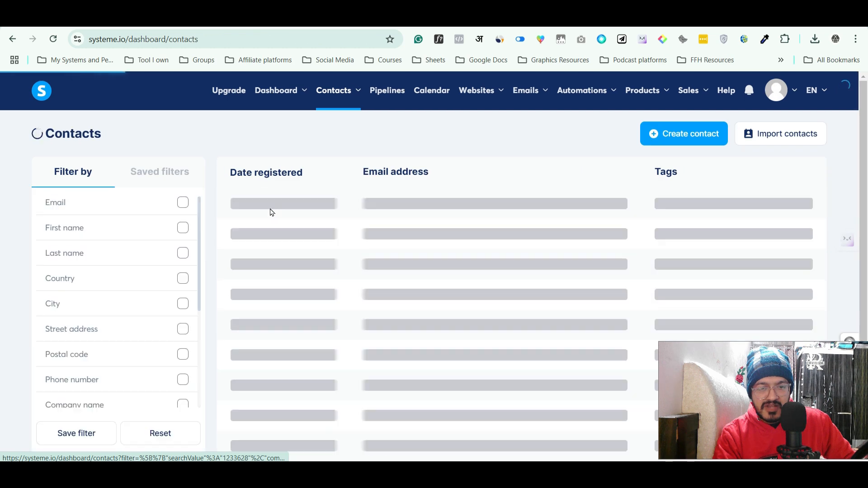
{"action": "scroll", "coordinate": [265, 359], "scroll_direction": "down", "scroll_amount": 2}
{"action": "scroll", "coordinate": [276, 343], "scroll_direction": "up", "scroll_amount": 2}
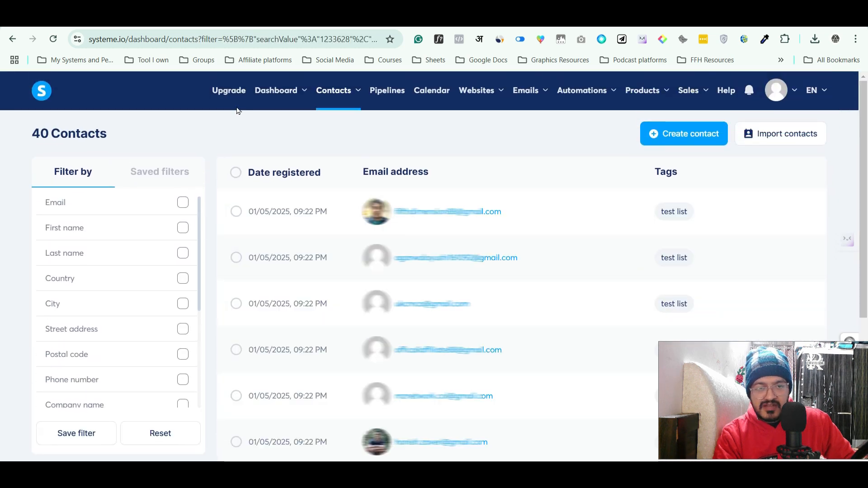
{"action": "mouse_move", "coordinate": [268, 97]}
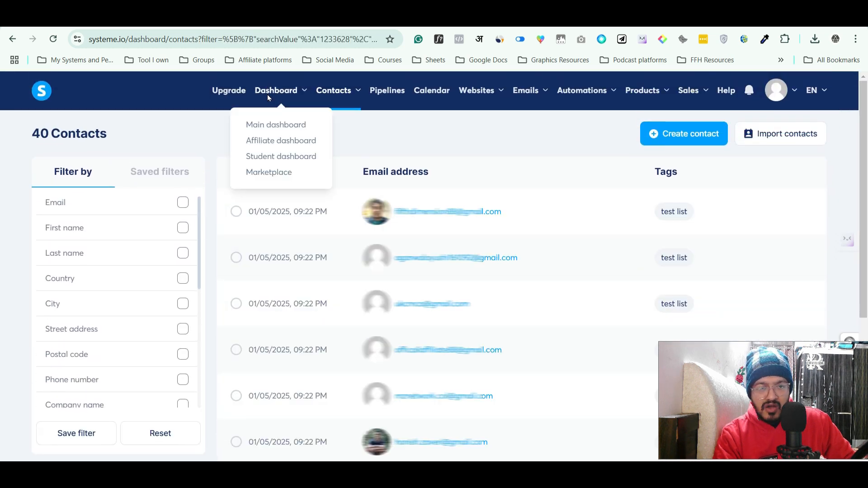
{"action": "left_click", "coordinate": [276, 123]}
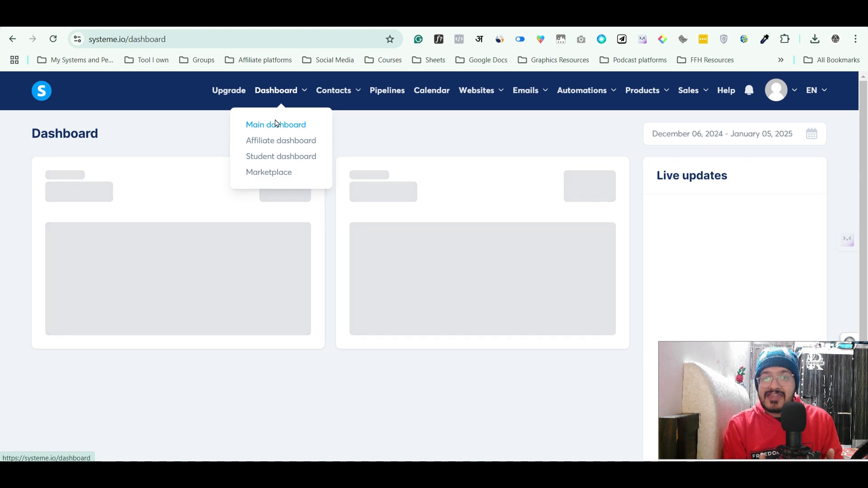